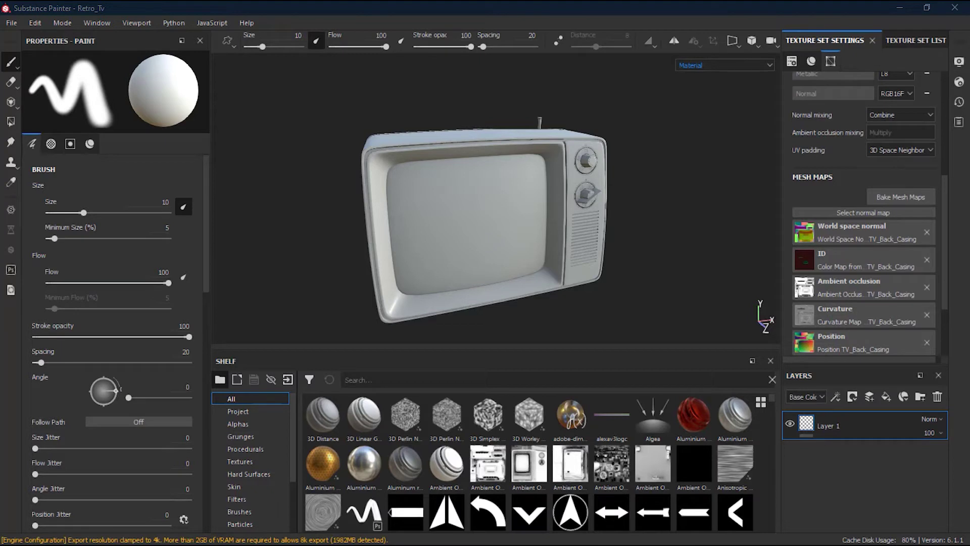
- Save the project as Retro_Tv.spp in the Exercise_Files folder, replacing the existing file
left_click(14, 24)
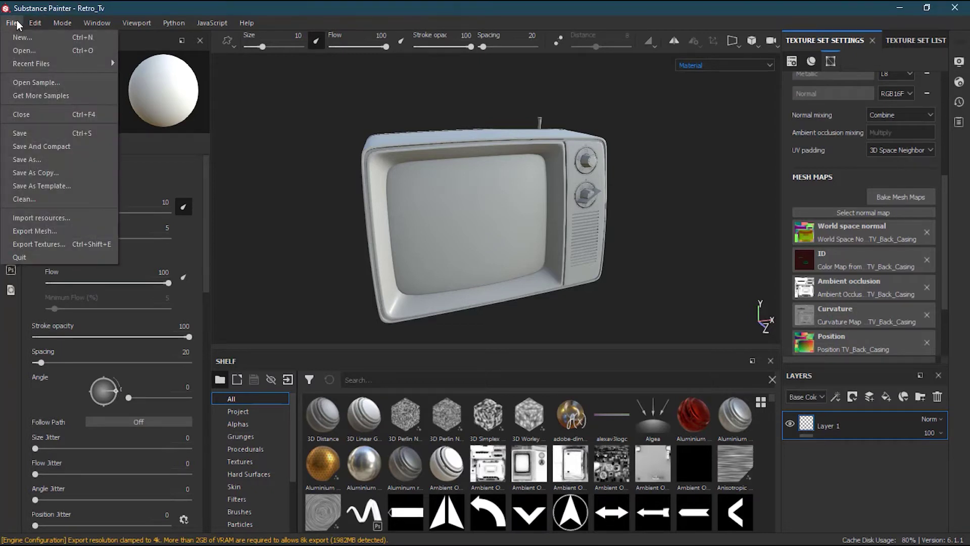
left_click(46, 157)
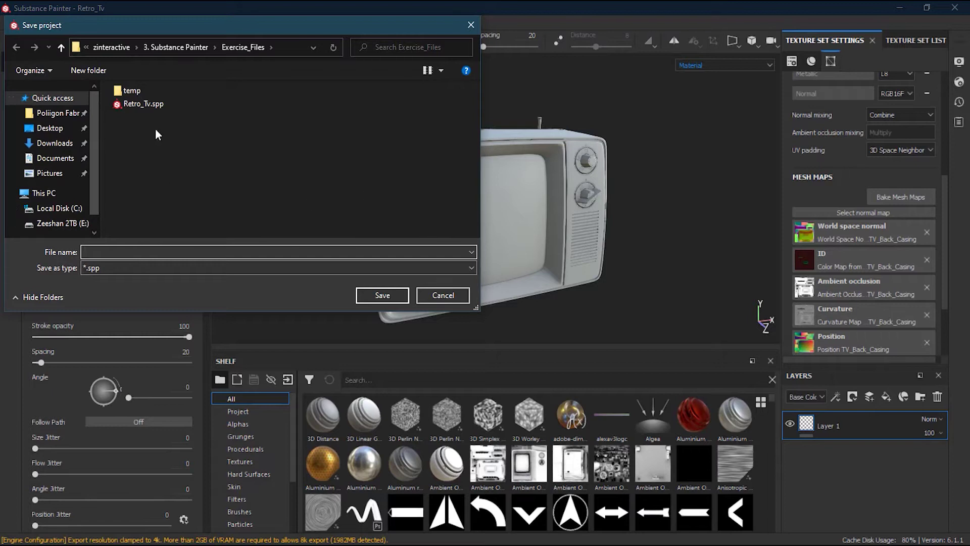
left_click(164, 103)
left_click(383, 298)
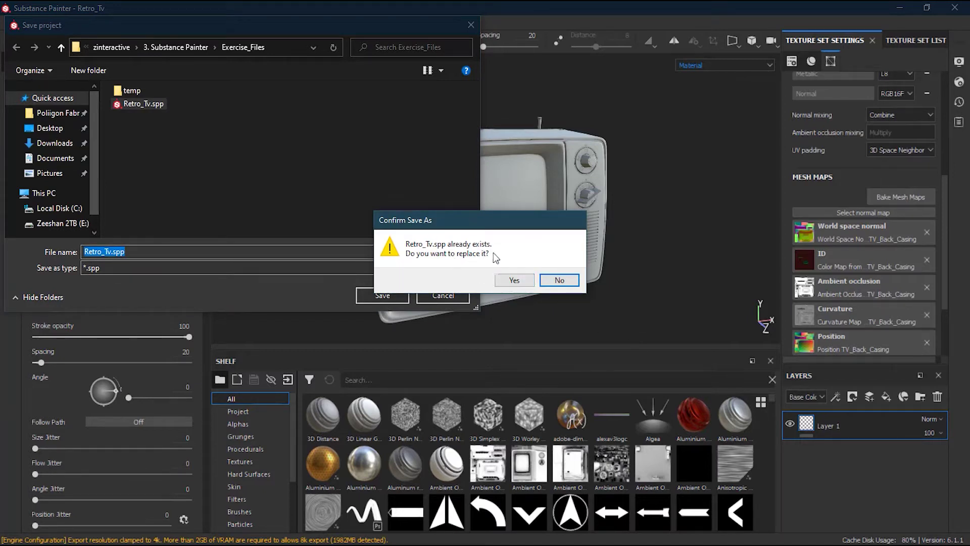
left_click(513, 280)
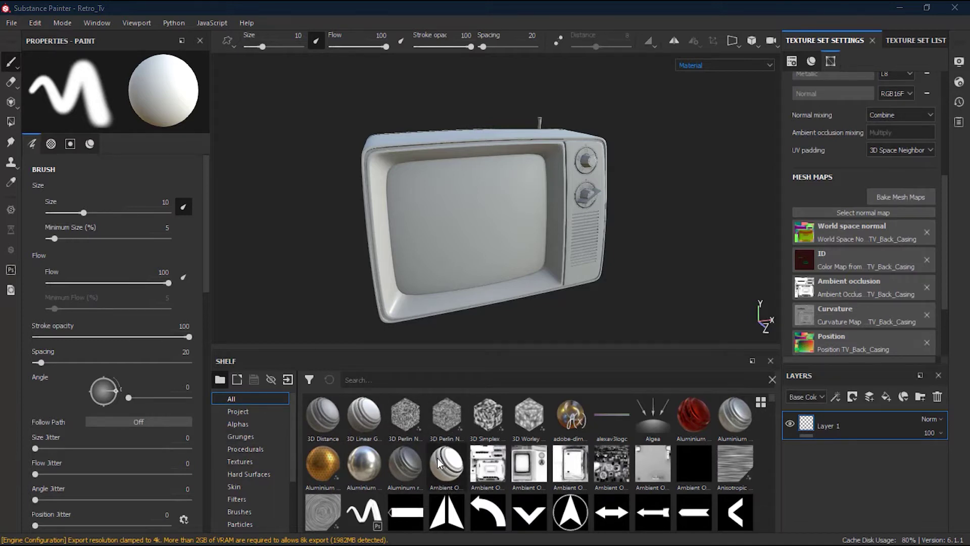
- Filter the shelf to the project's resources and start adding files for a resource import
left_click(263, 412)
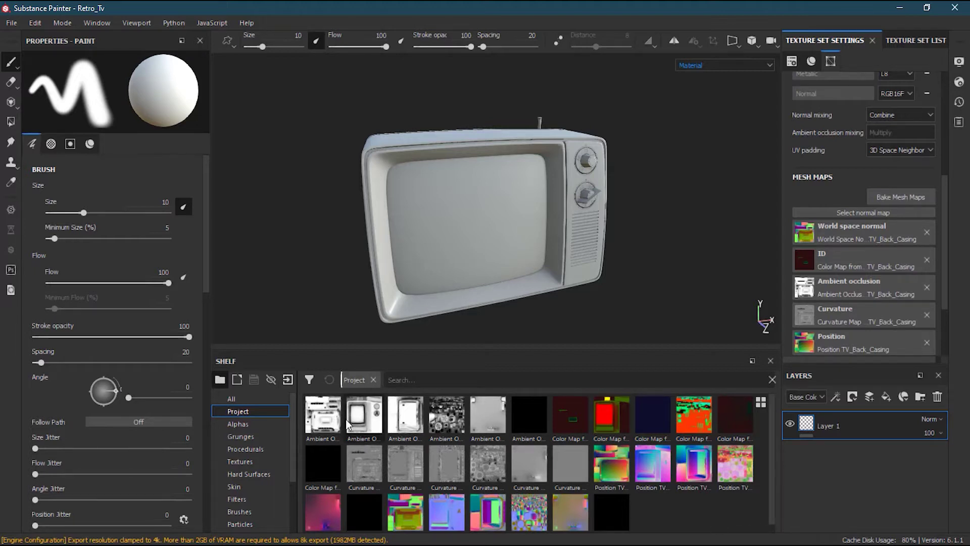
left_click(11, 23)
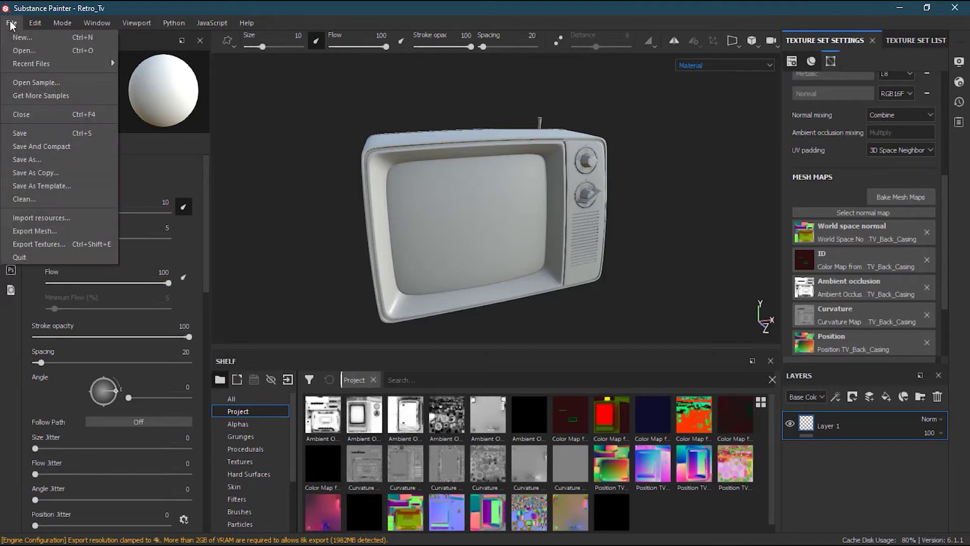
left_click(63, 217)
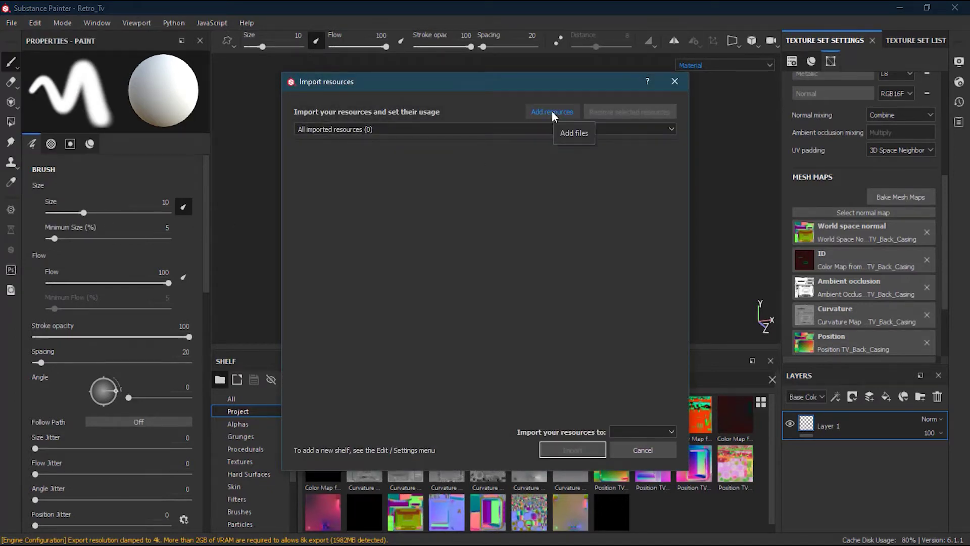
left_click(552, 112)
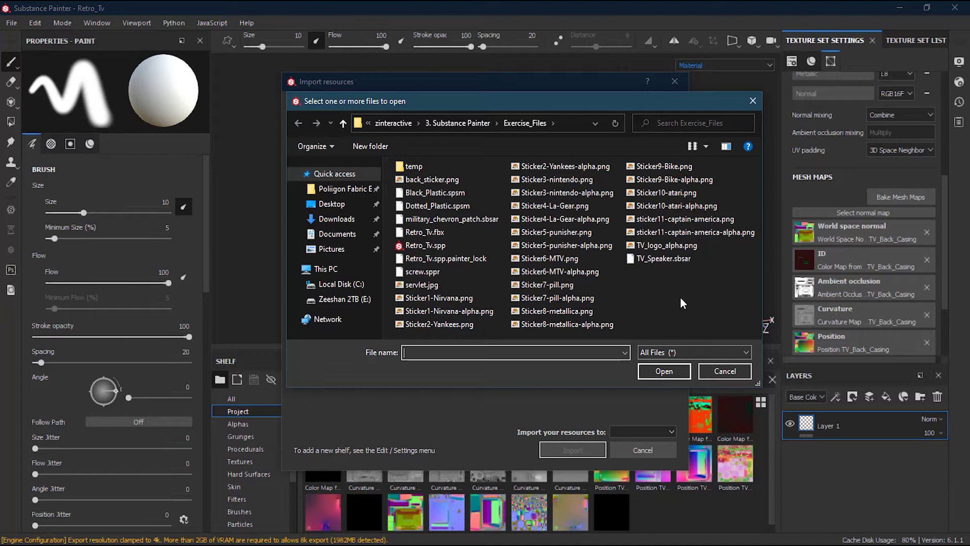
left_click(452, 180)
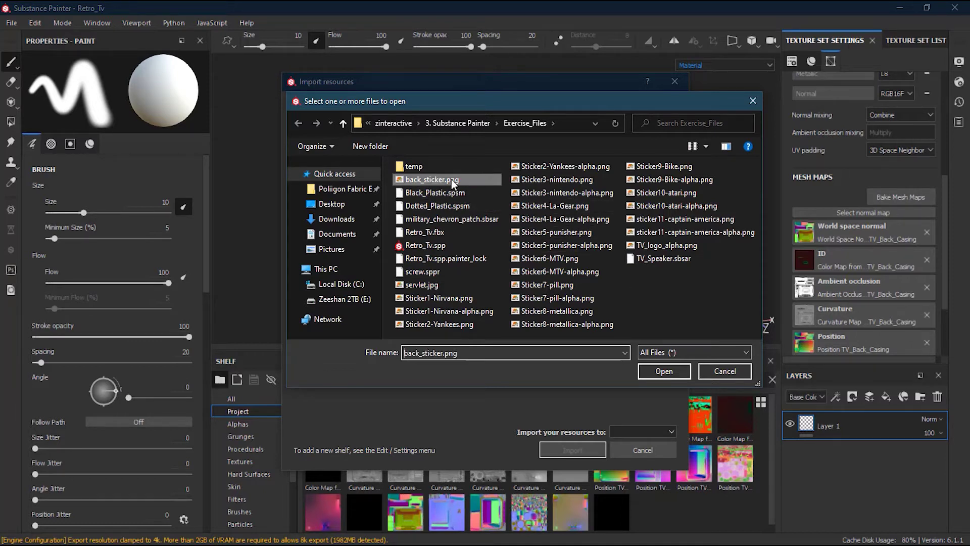
left_click(699, 259, "shift")
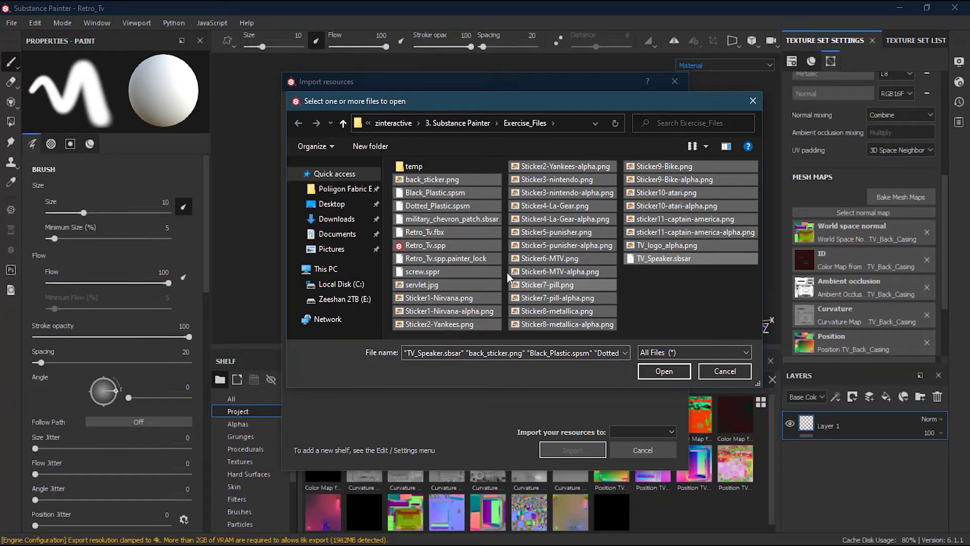
left_click(677, 303)
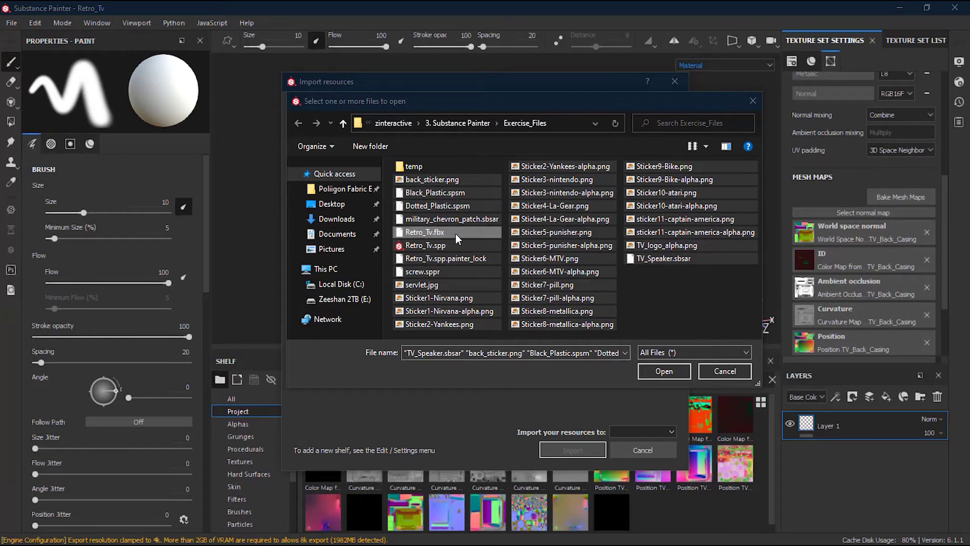
- Add all files from Exercise_Files to the import except Retro_Tv.fbx, Retro_Tv.spp and Retro_Tv.spp.painter_lock
key("ctrl+a")
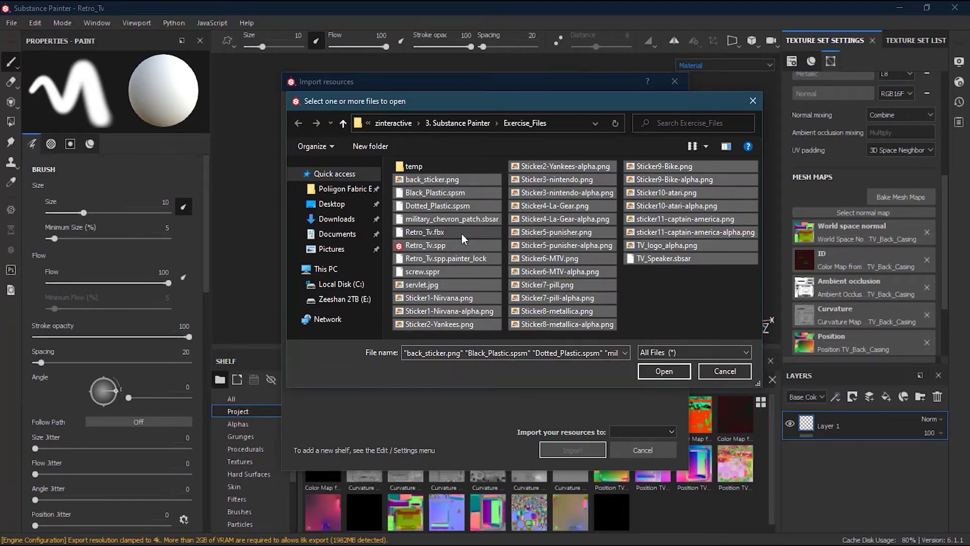
left_click(446, 234, "ctrl")
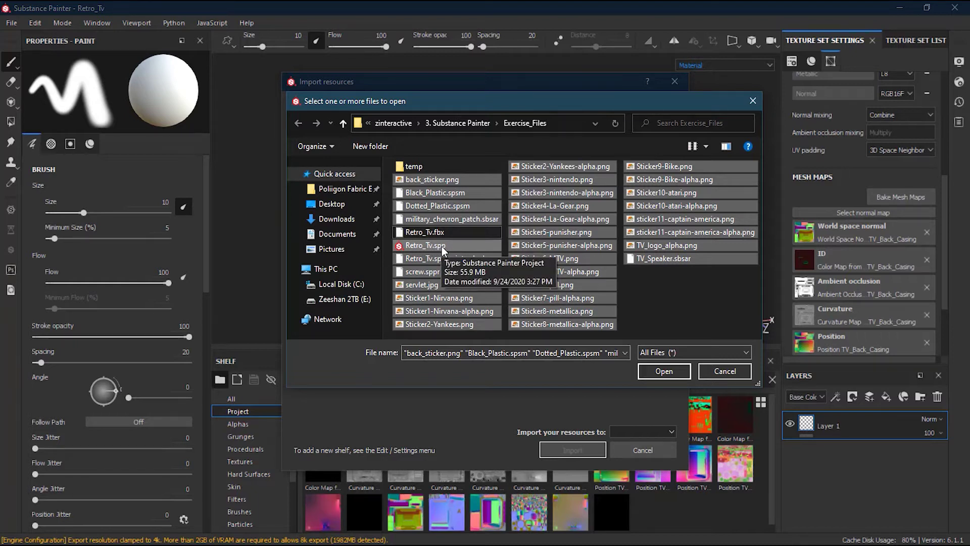
left_click(438, 245, "ctrl")
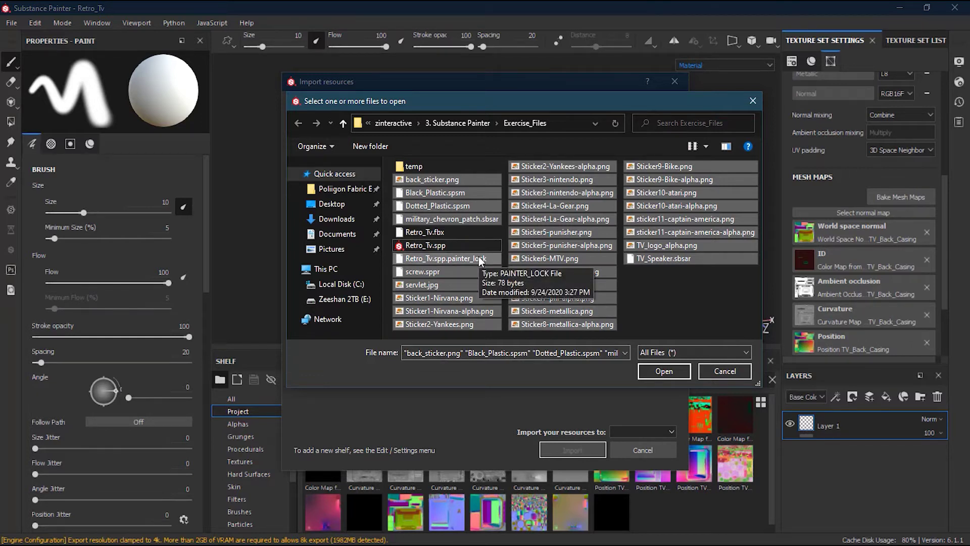
left_click(470, 256, "ctrl")
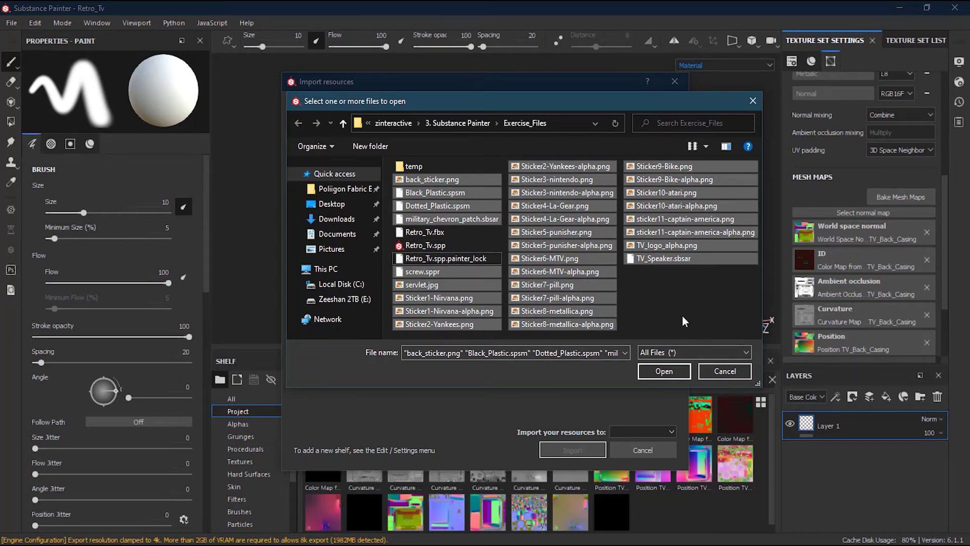
left_click(661, 374)
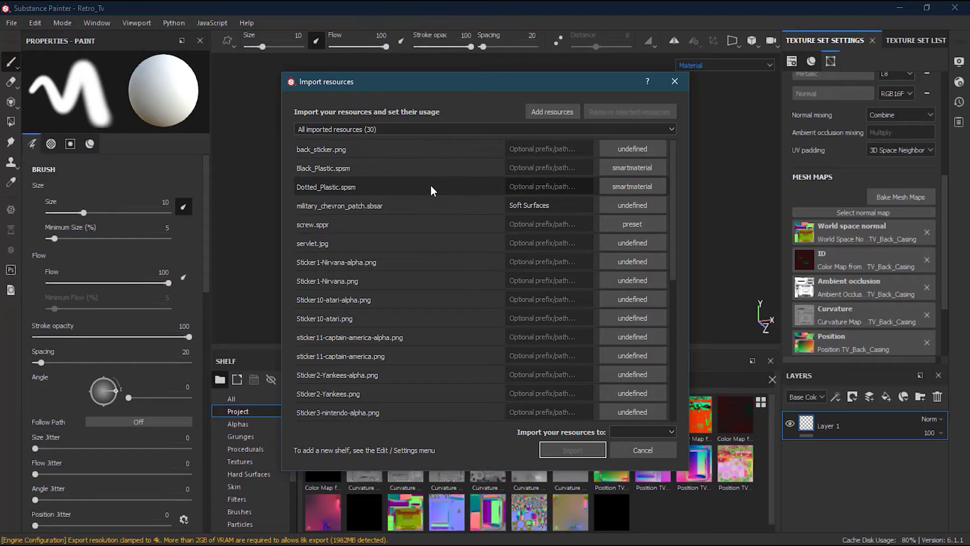
- Set the usage of back_sticker.png, servlet.jpg and all non-alpha sticker PNGs to texture
left_click(380, 150)
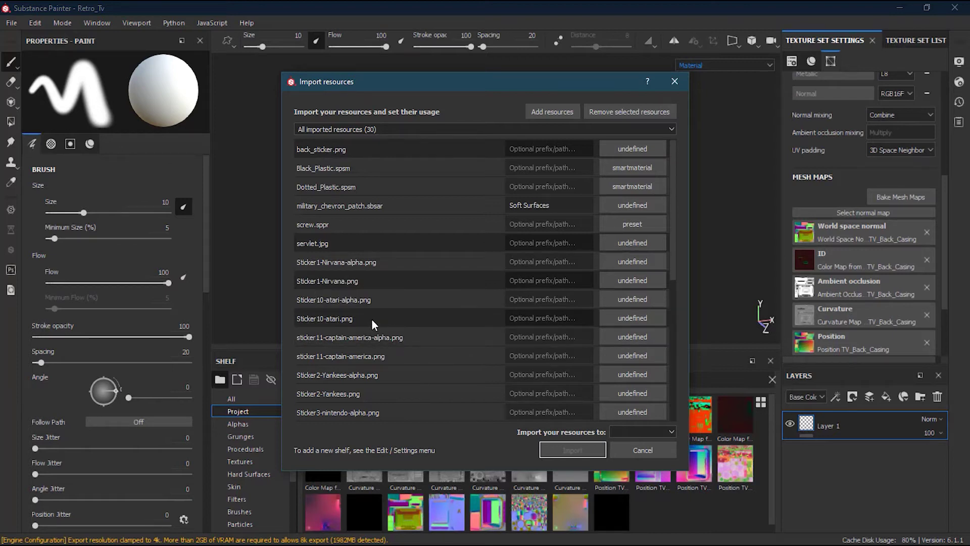
scroll(446, 288, "down", 1)
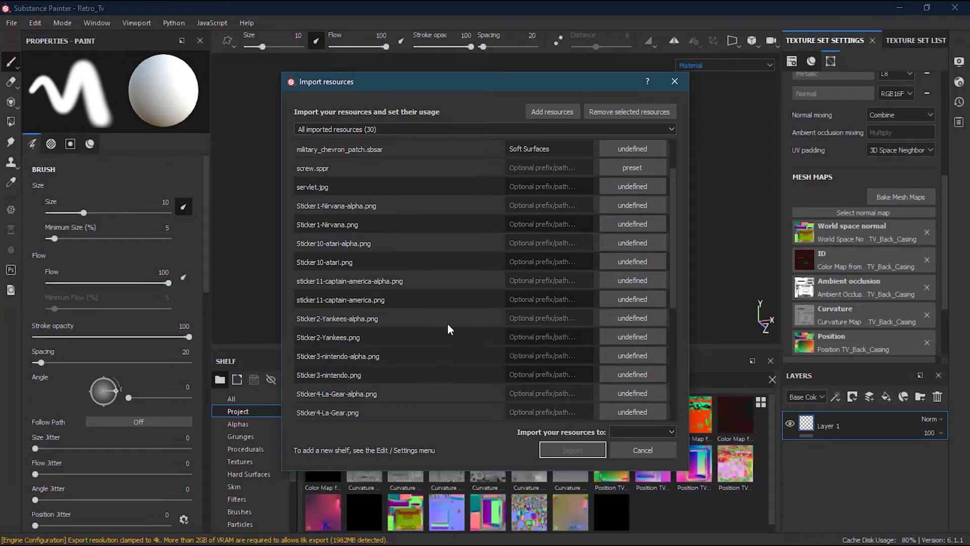
scroll(445, 302, "down", 3)
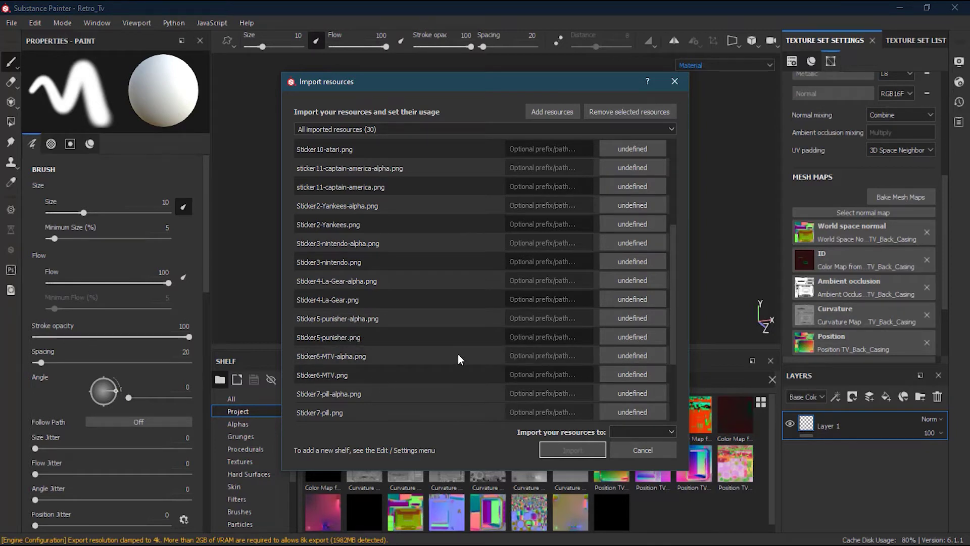
scroll(458, 350, "down", 1)
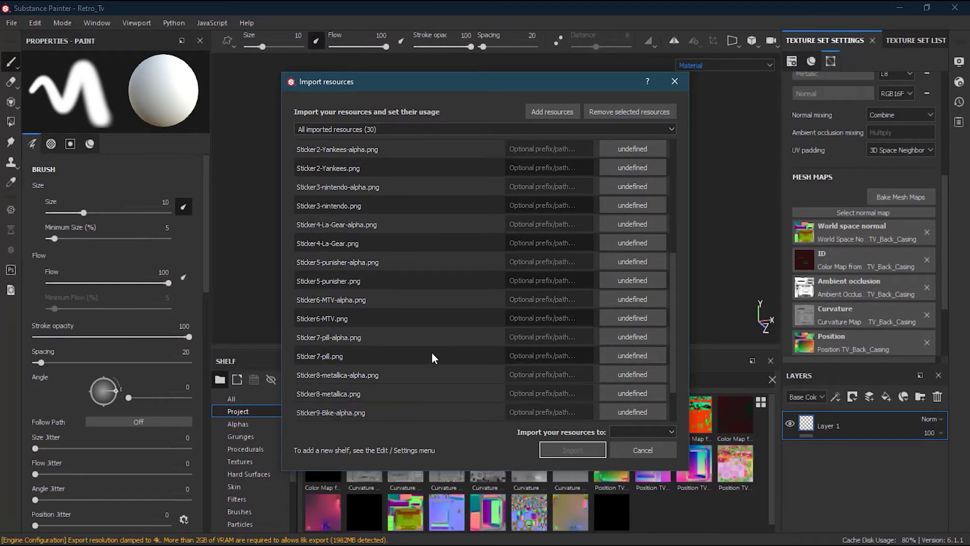
scroll(463, 364, "down", 1)
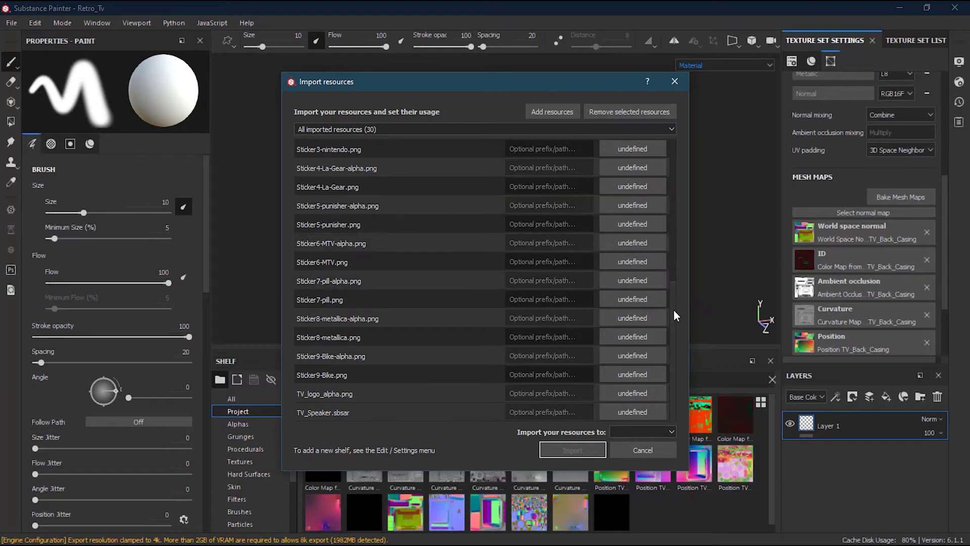
left_click_drag(674, 310, 670, 157)
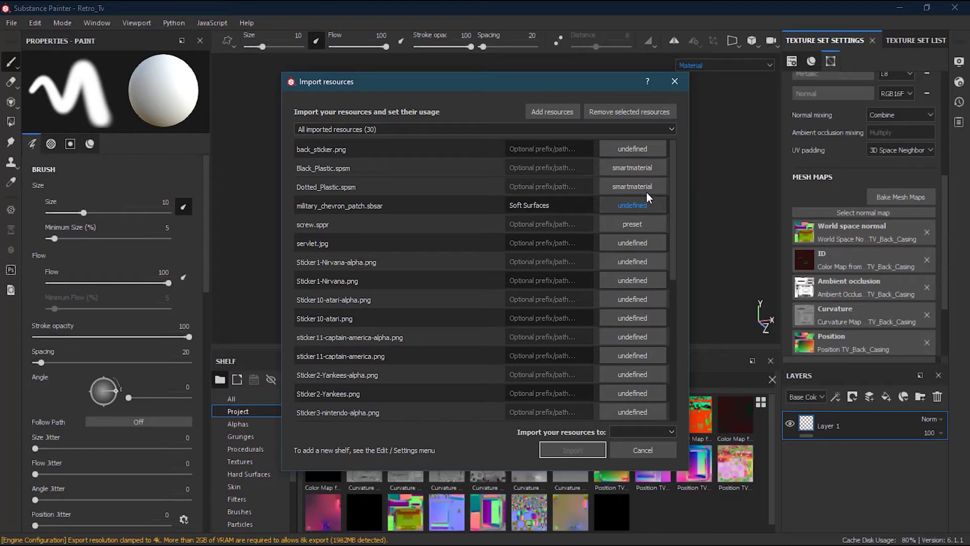
left_click(648, 146)
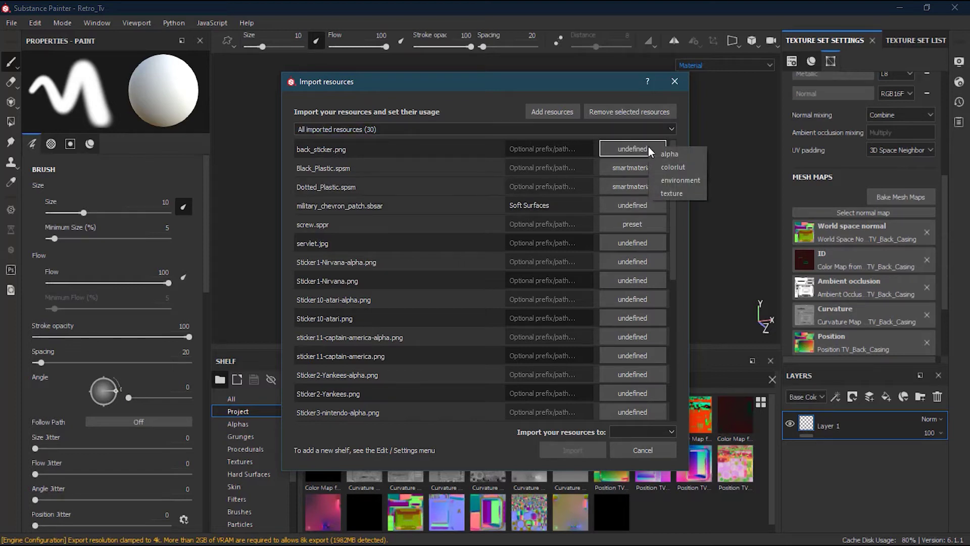
left_click(676, 194)
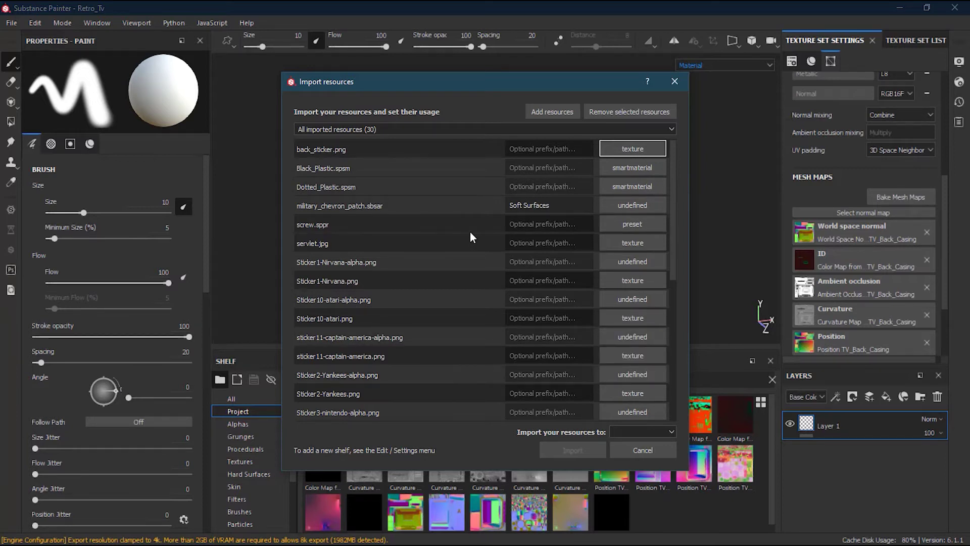
- Set the usage of military_chevron_patch.sbsar and TV_Speaker.sbsar to basematerial
left_click(390, 206)
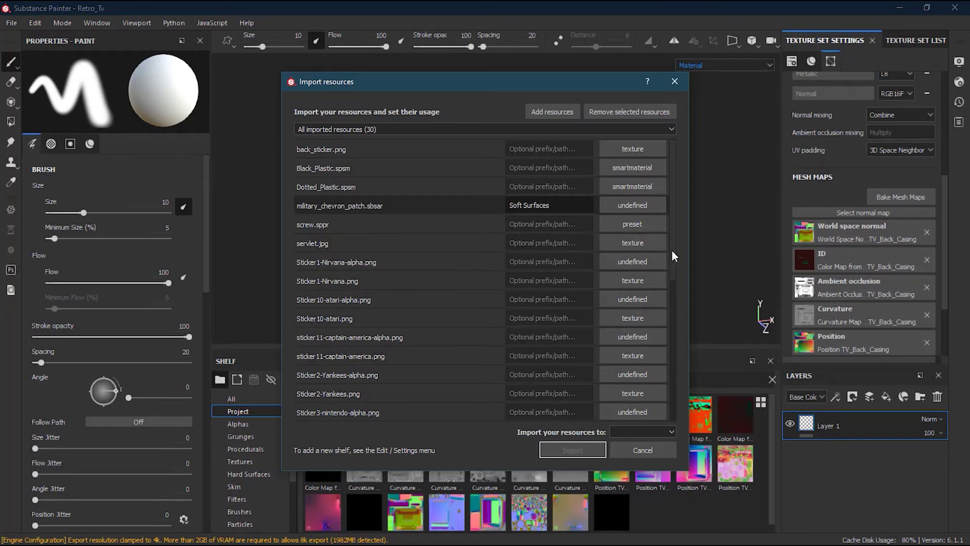
mouse_move(672, 249)
left_mouse_down()
mouse_move(678, 343)
mouse_move(671, 250)
left_mouse_up()
left_click_drag(672, 246, 679, 381)
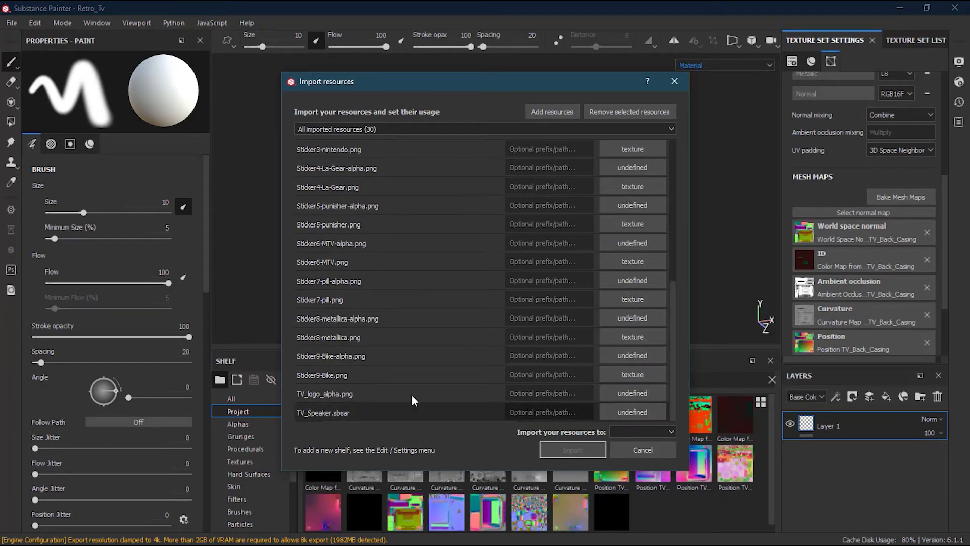
scroll(349, 413, "down", 1)
left_click(644, 410)
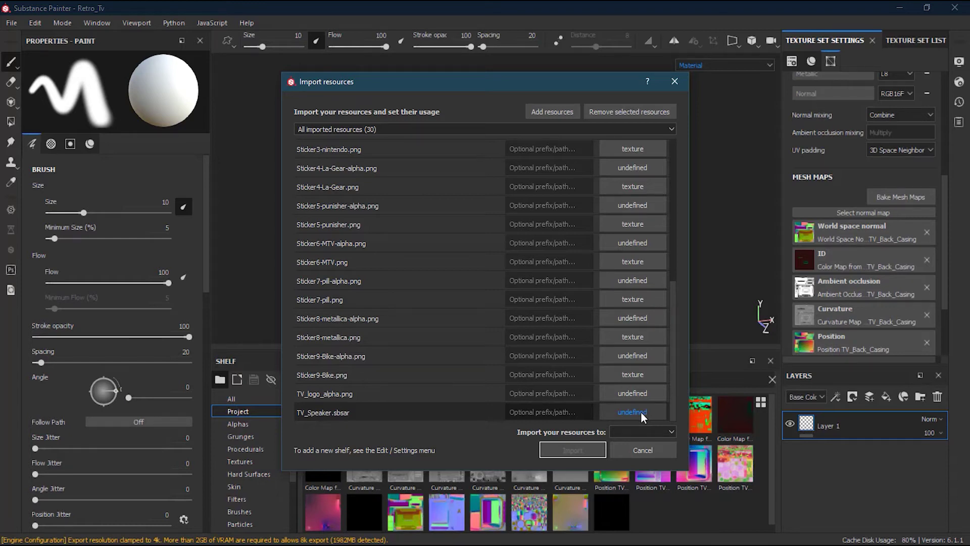
left_click(643, 413)
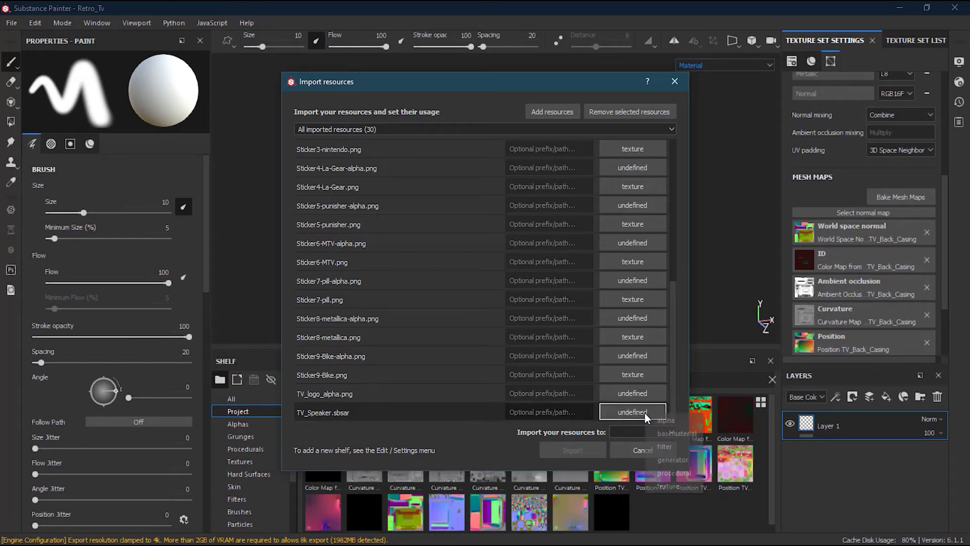
left_click(672, 432)
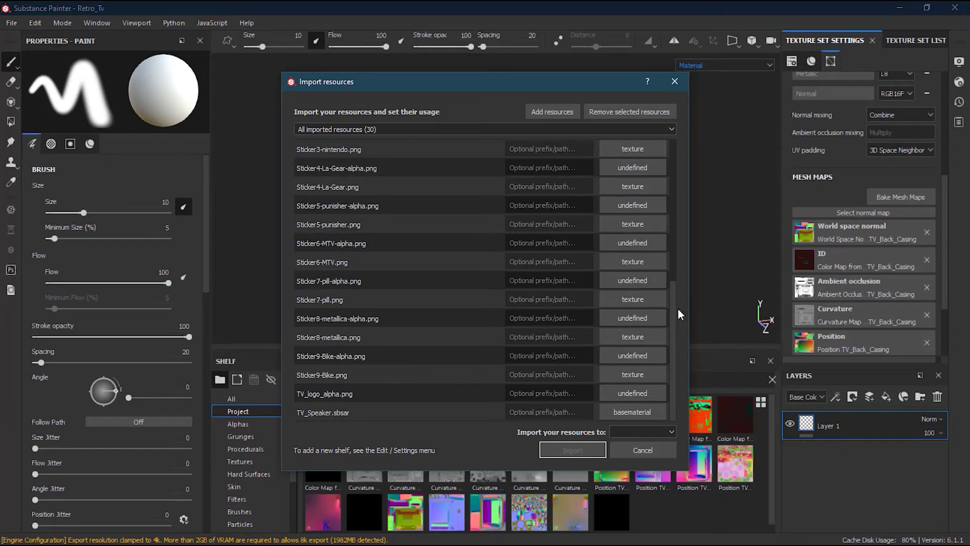
- Set the usage of all the sticker alpha PNGs, starting with Sticker1-Nirvana-alpha.png, to alpha
left_click_drag(671, 309, 671, 236)
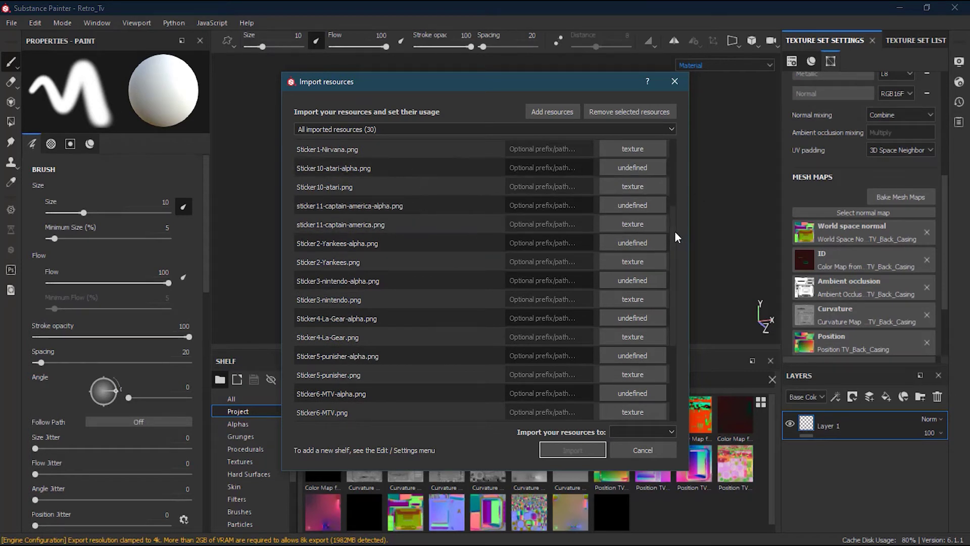
left_click_drag(674, 231, 670, 185)
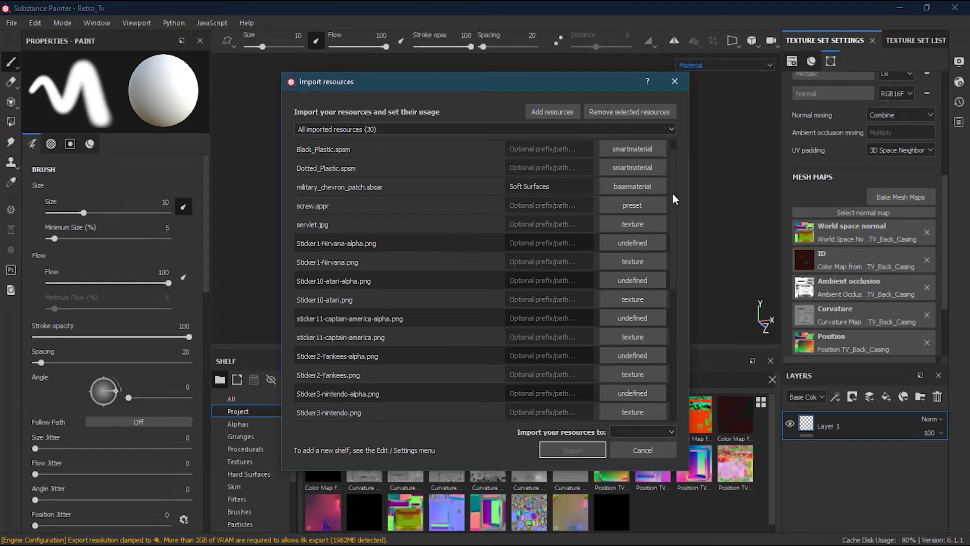
left_click_drag(672, 193, 673, 173)
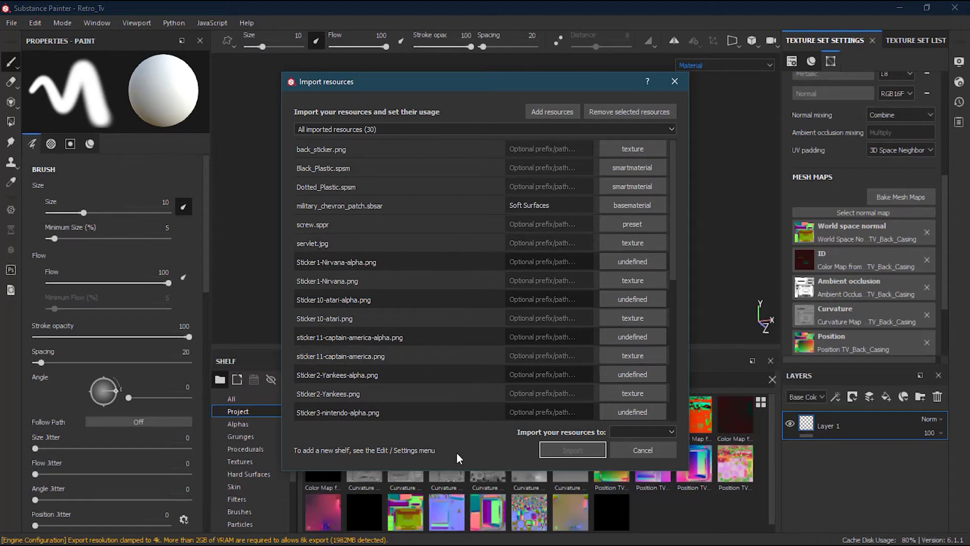
left_click(649, 259)
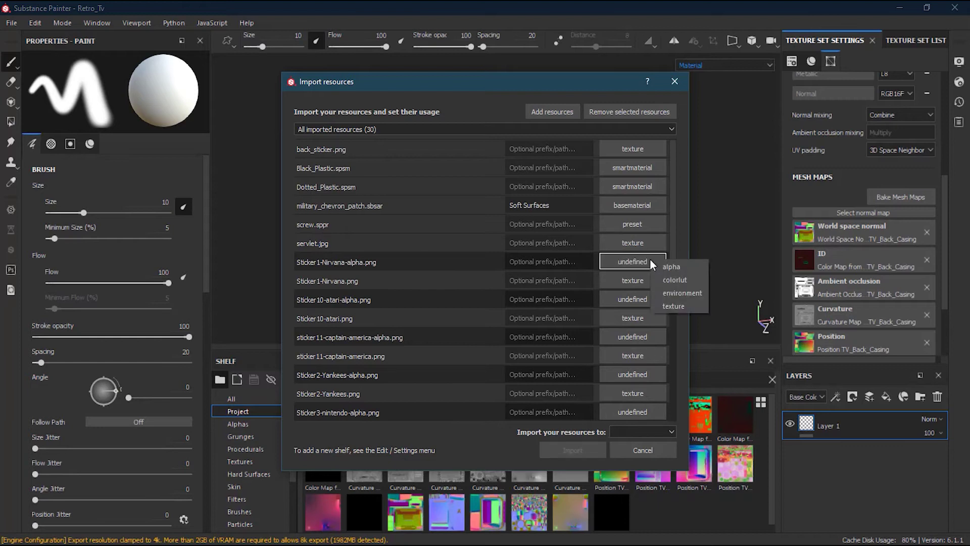
left_click(686, 266)
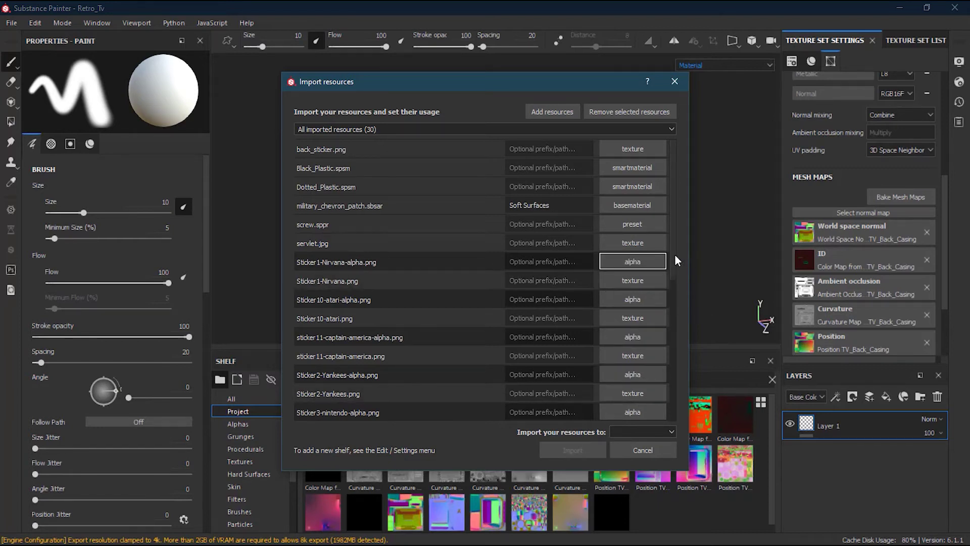
mouse_move(674, 254)
left_mouse_down()
mouse_move(668, 399)
mouse_move(670, 260)
left_mouse_up()
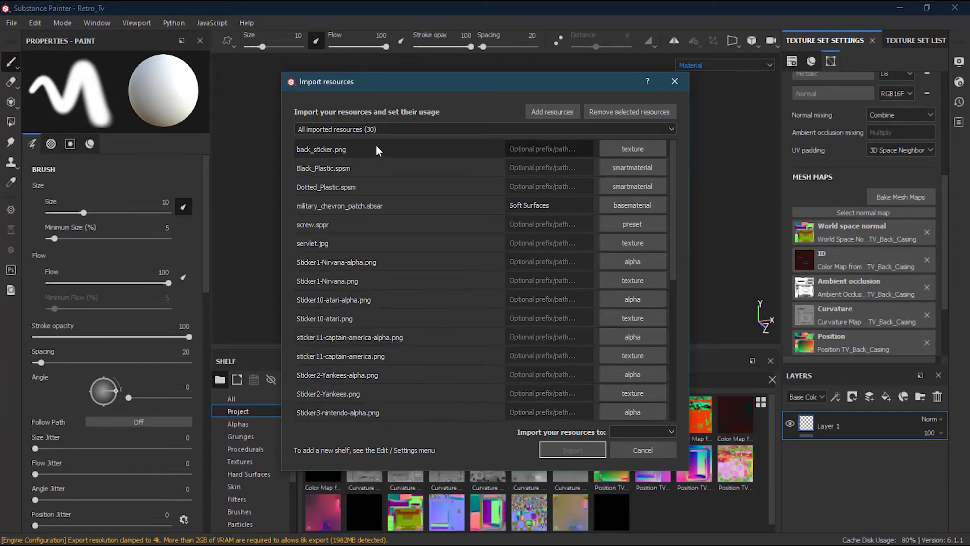
- Set the prefix path of all the listed import resources to retro
scroll(431, 158, "down", 5)
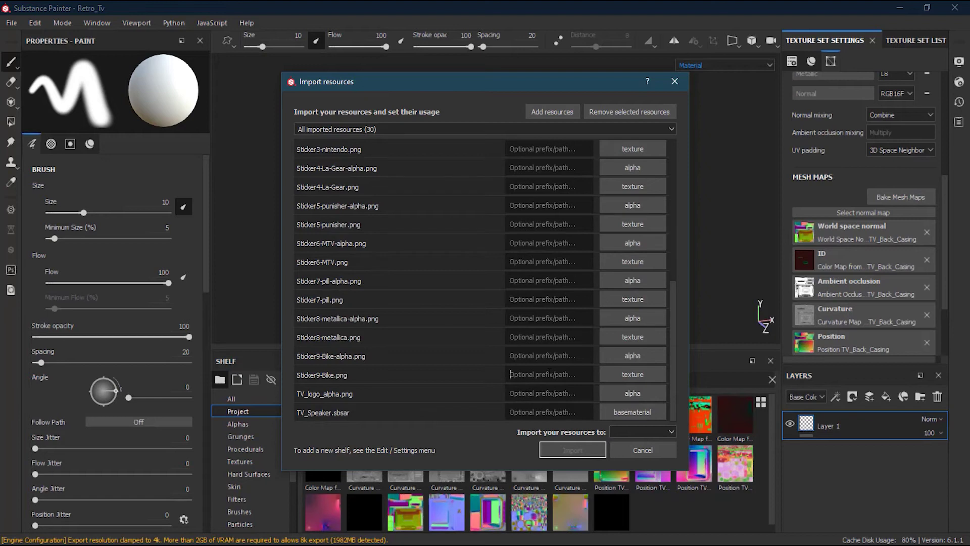
left_click(549, 375)
type("retro")
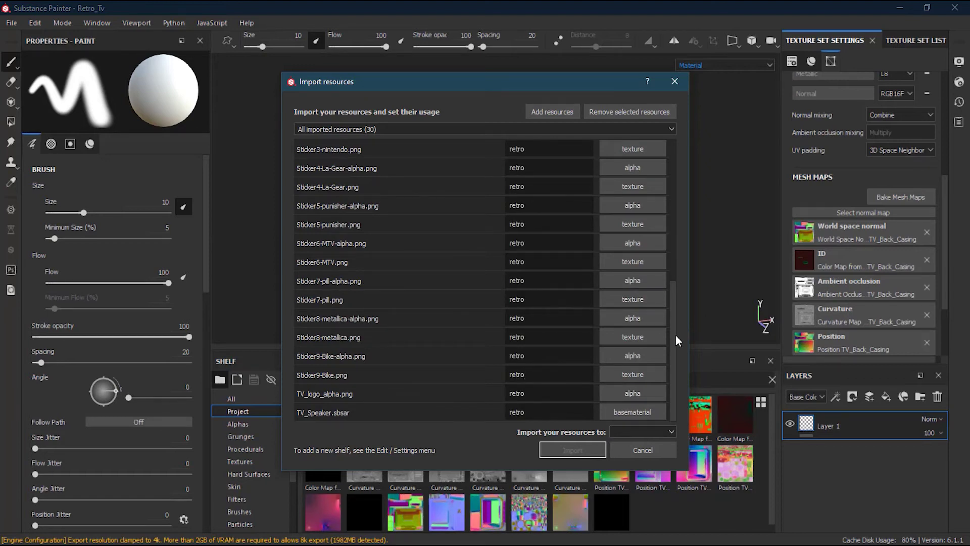
left_click_drag(675, 335, 684, 190)
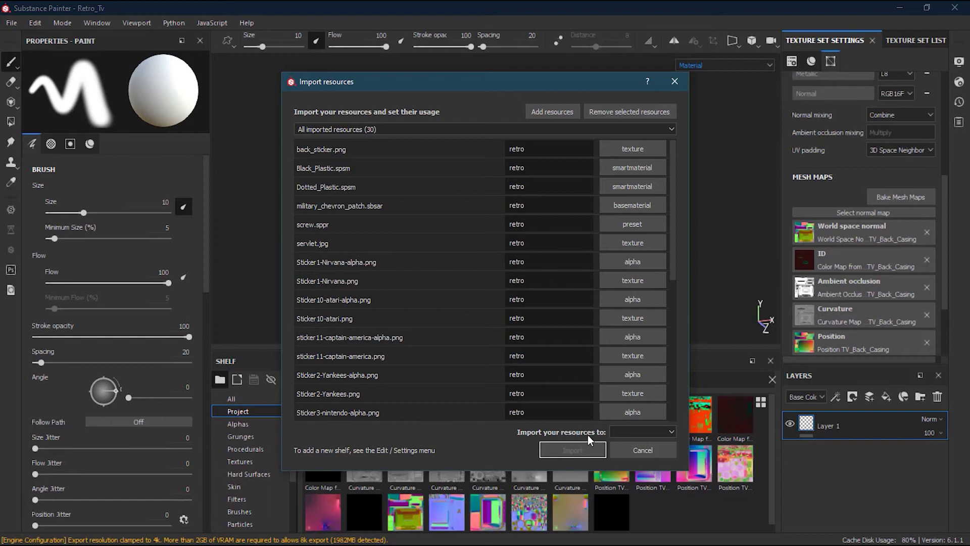
- Import the listed resources into project 'Retro_Tv'
left_click(638, 431)
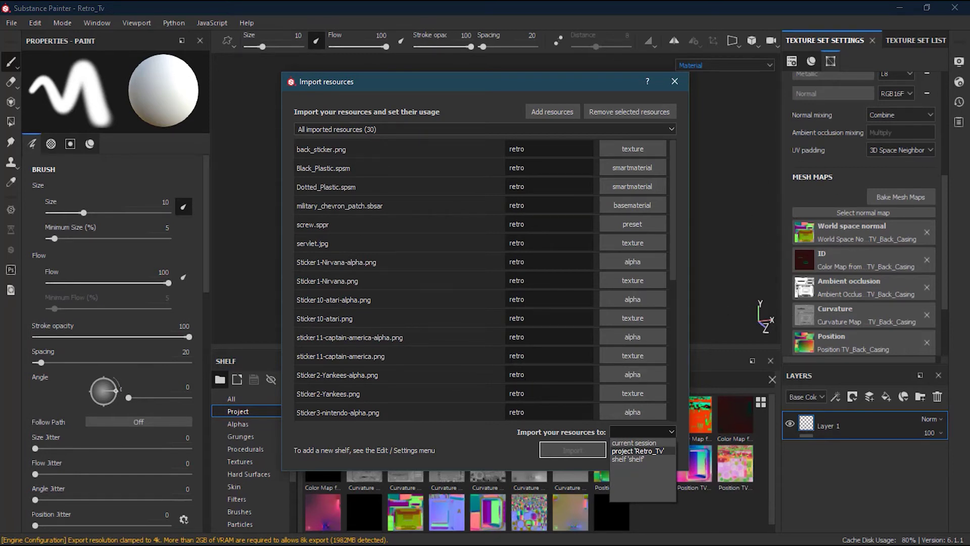
left_click(491, 207)
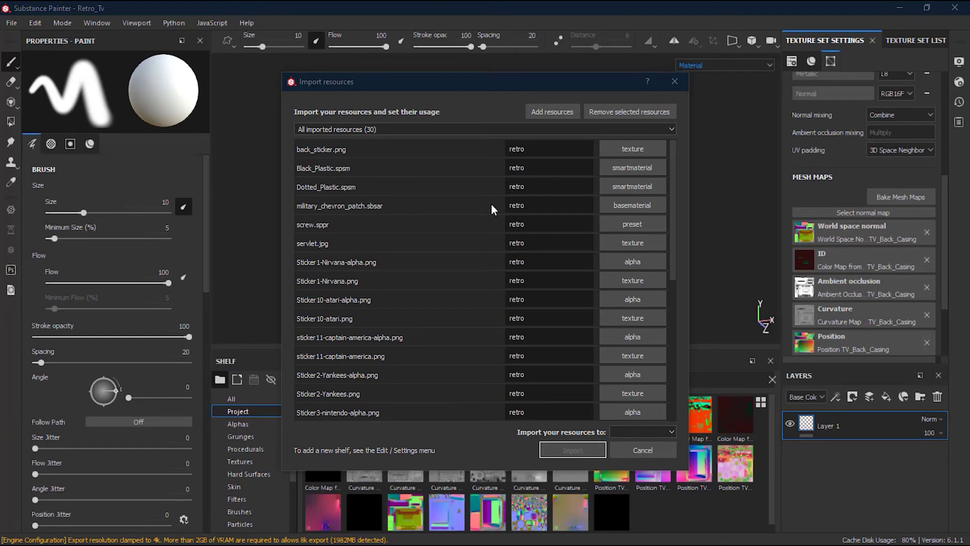
left_click(660, 433)
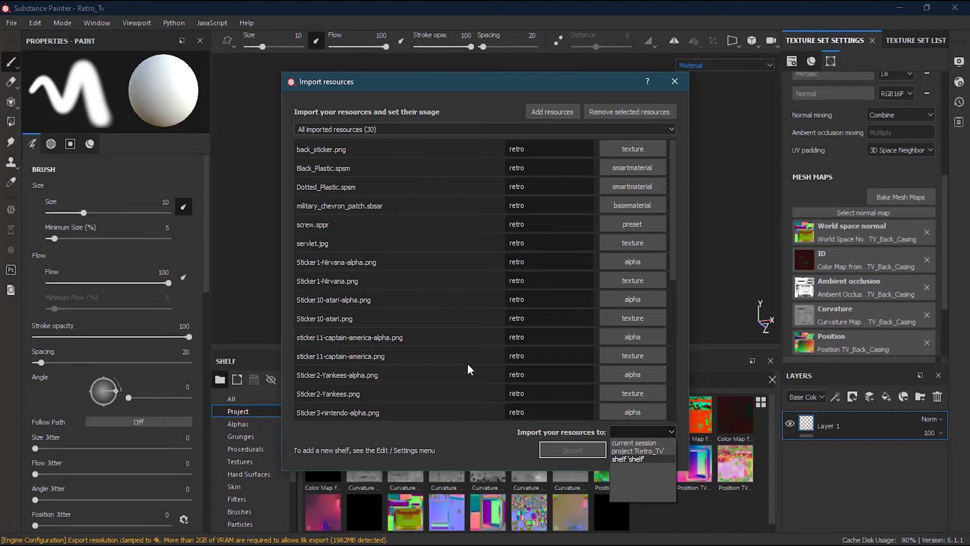
left_click(642, 450)
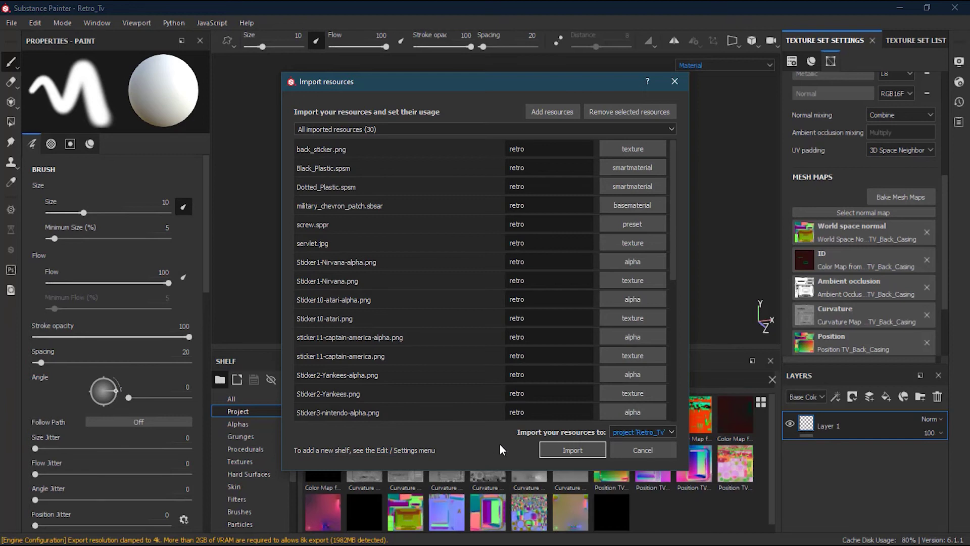
left_click(555, 448)
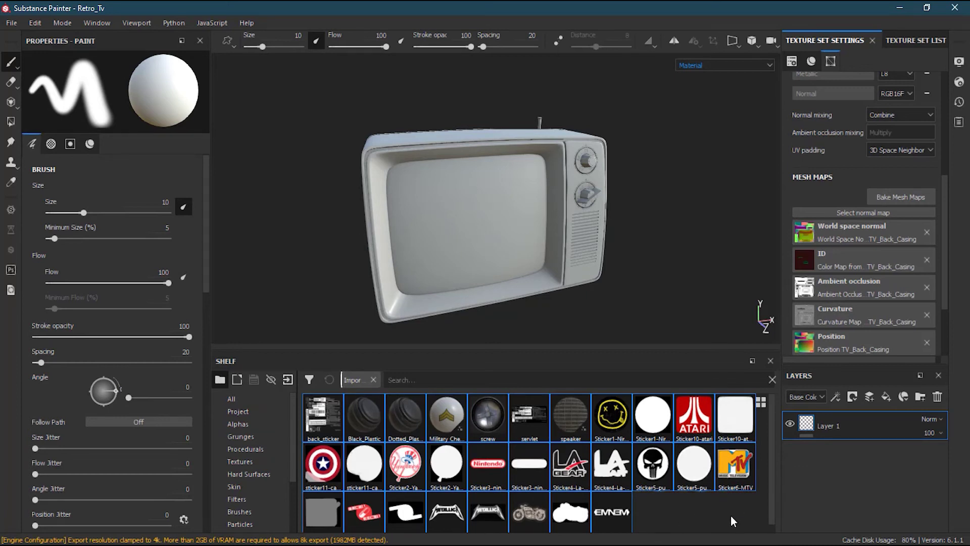
- Look through the shelf's Project resources for the imported stickers, alphas and materials
left_click(238, 411)
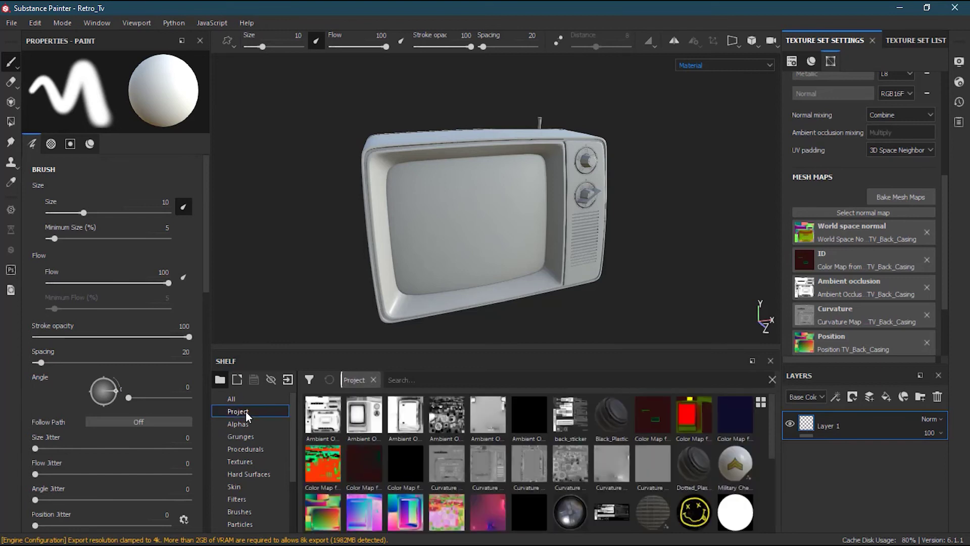
scroll(773, 461, "down", 1)
scroll(771, 484, "down", 3)
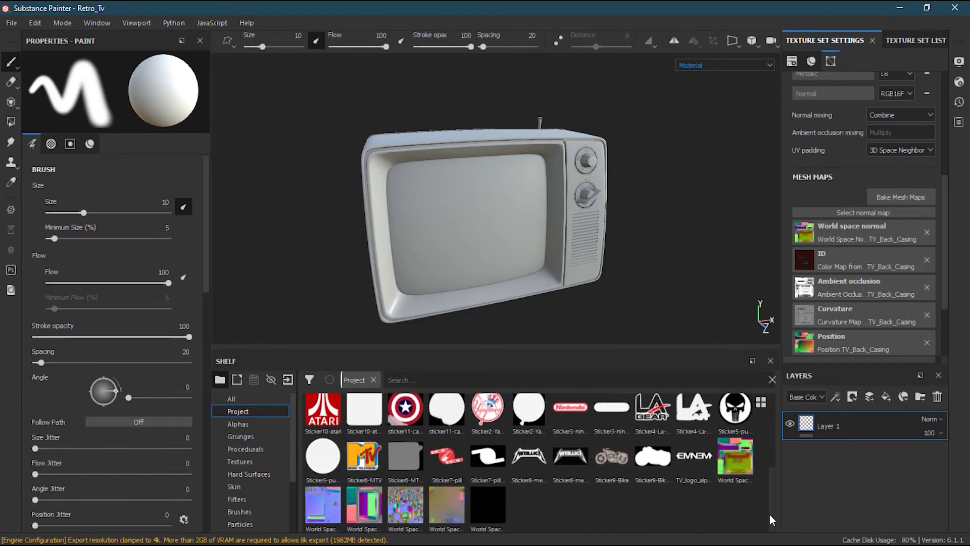
scroll(769, 506, "up", 4)
scroll(765, 470, "down", 3)
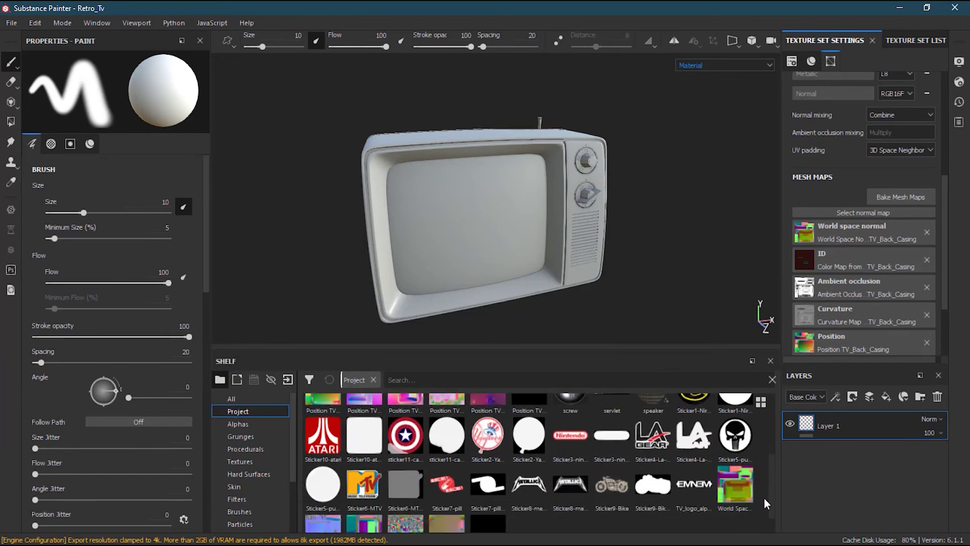
scroll(765, 480, "up", 2)
scroll(767, 445, "up", 1)
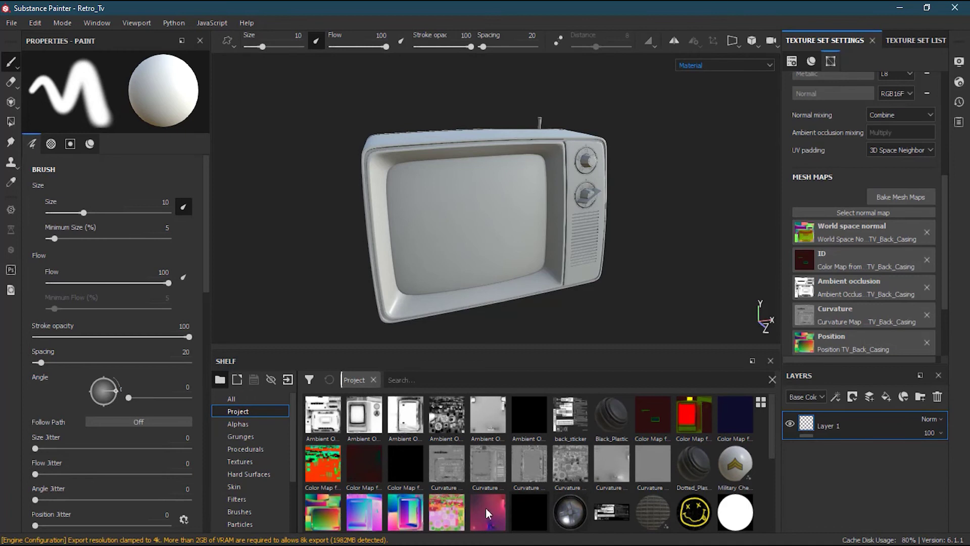
mouse_move(773, 429)
left_mouse_down()
mouse_move(771, 504)
mouse_move(767, 422)
left_mouse_up()
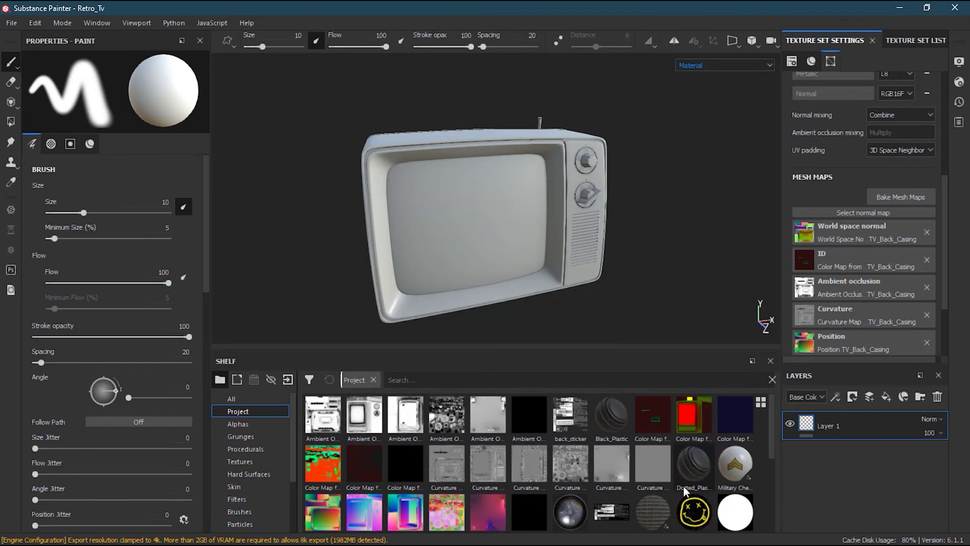
- Filter the project resources by the retro path and open the filtered set as a separate shelf
left_click(310, 379)
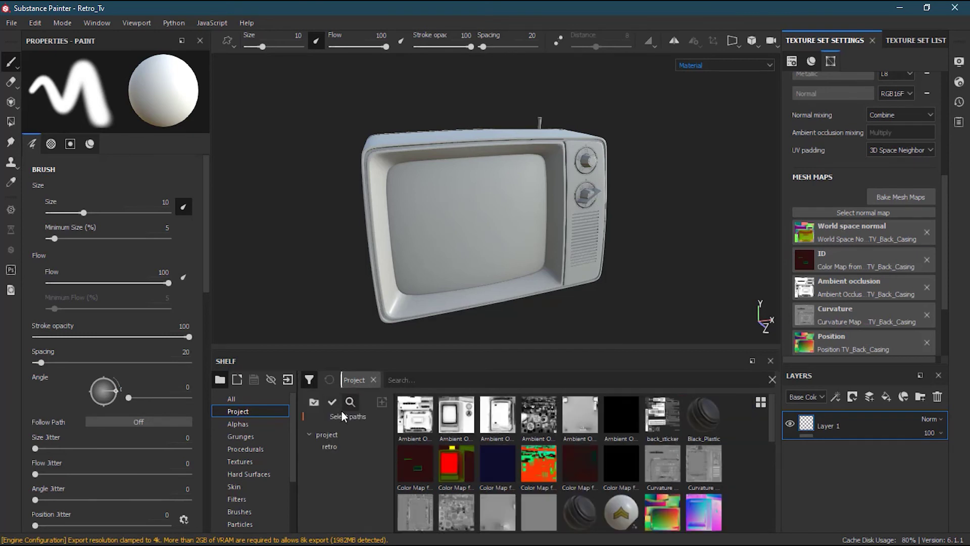
left_click(338, 446)
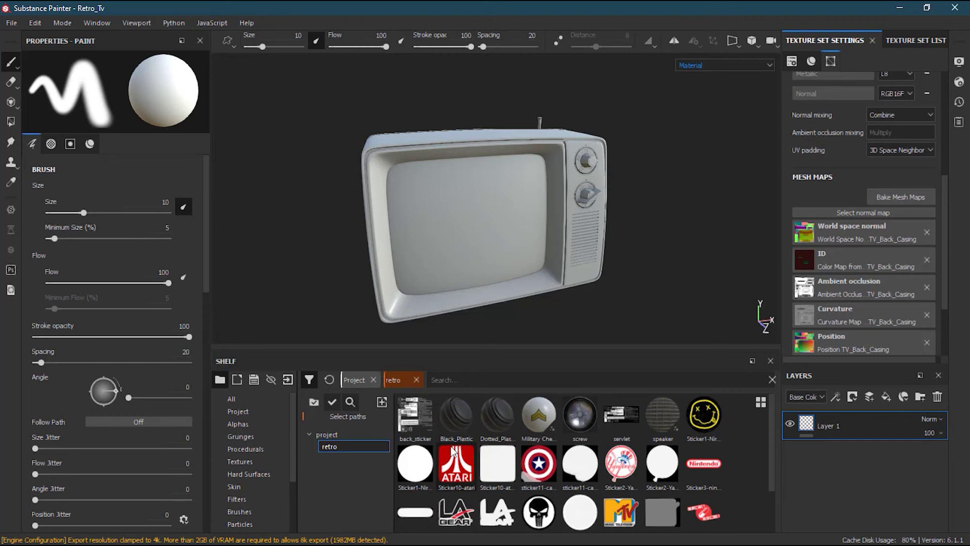
mouse_move(773, 452)
left_mouse_down()
mouse_move(773, 489)
mouse_move(772, 446)
left_mouse_up()
left_click(237, 379)
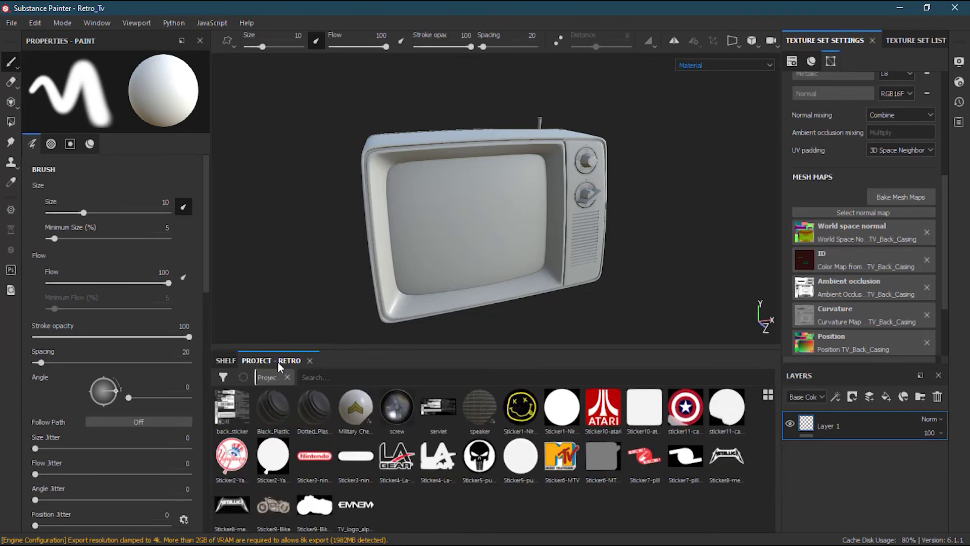
- Reset the main shelf to All resources, hide its path filter, and return to the Project - Retro shelf
left_click(225, 361)
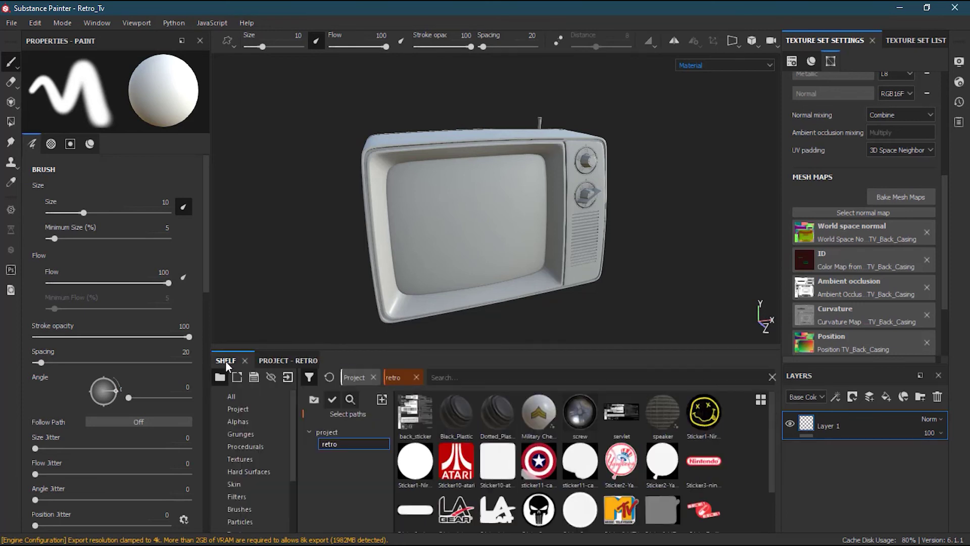
left_click(237, 396)
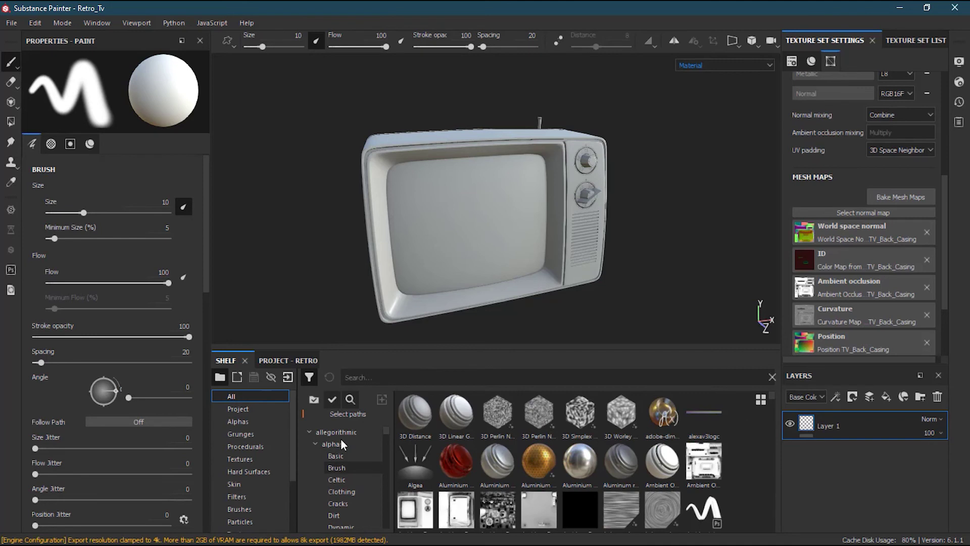
left_click(308, 377)
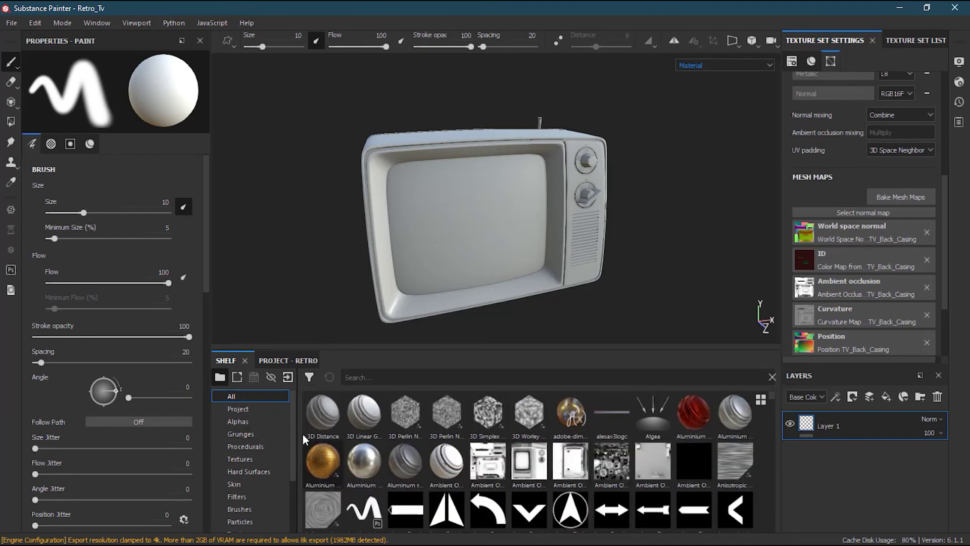
left_click(285, 360)
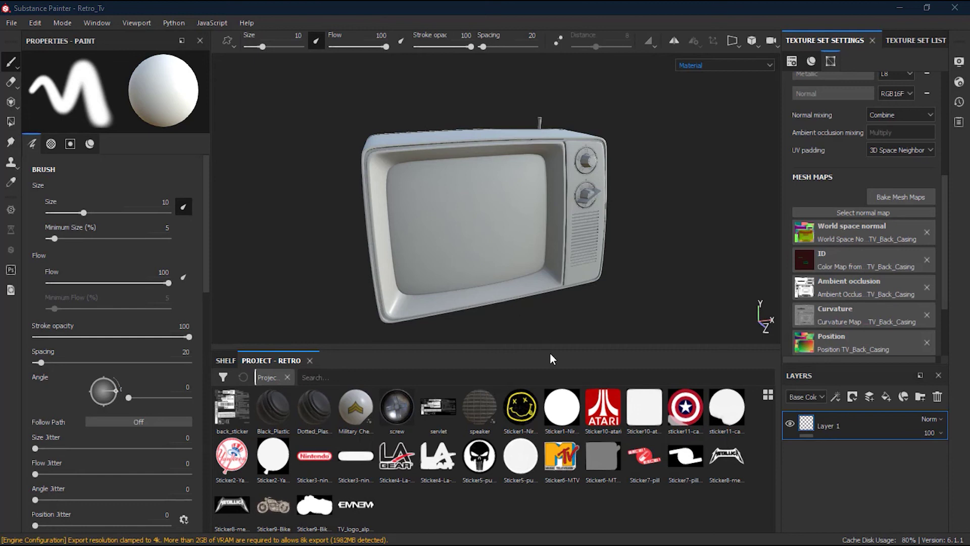
left_click(535, 373)
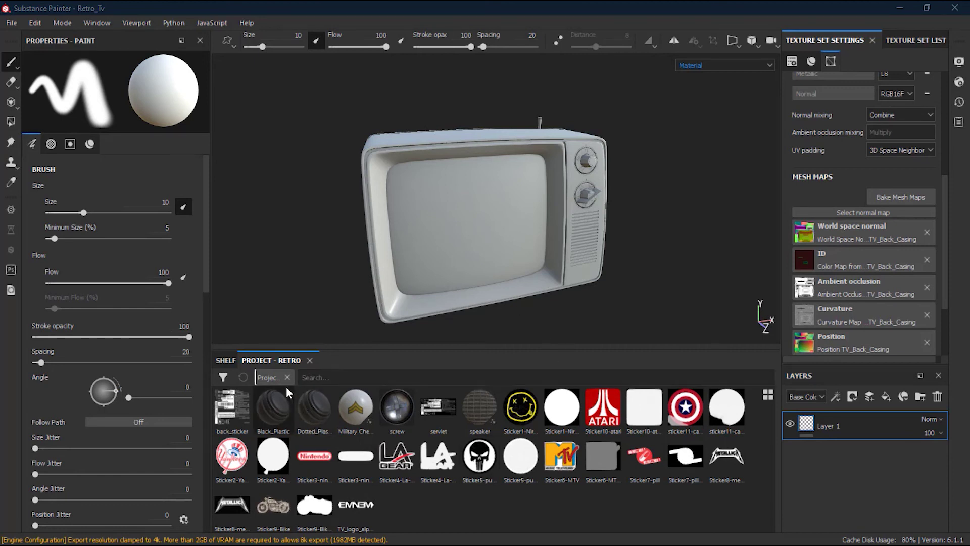